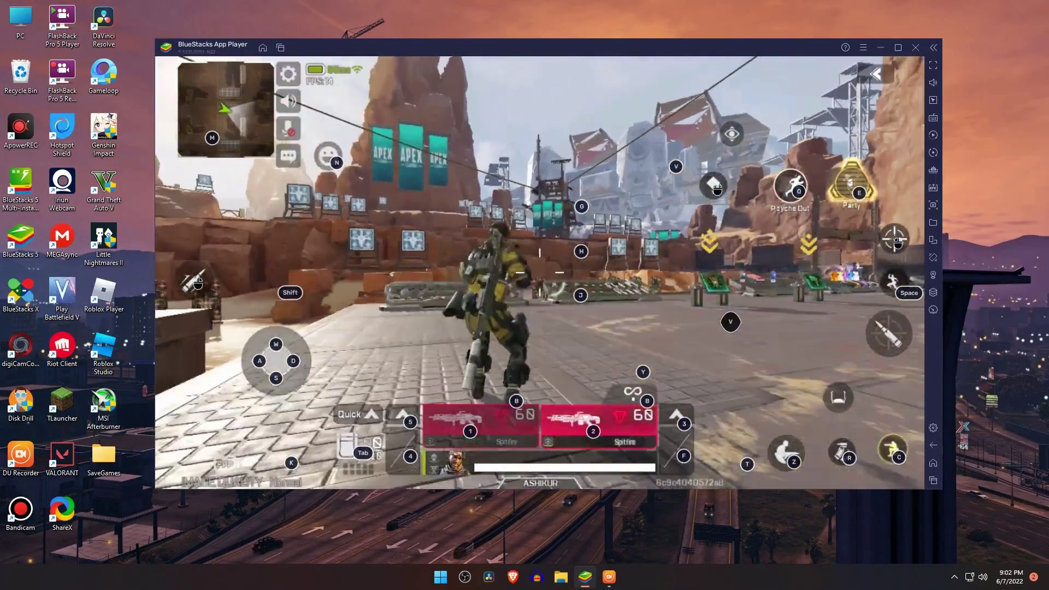
In the Firing Range, test D/W/S movement, mouse firing at targets and R reload.
key(d)
click(541, 272)
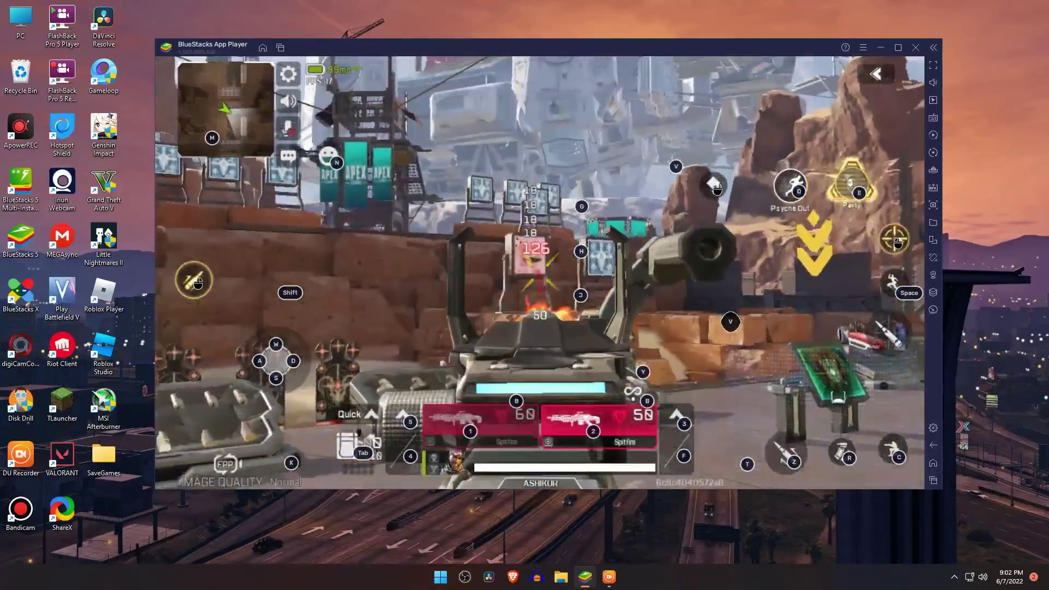
key(w)
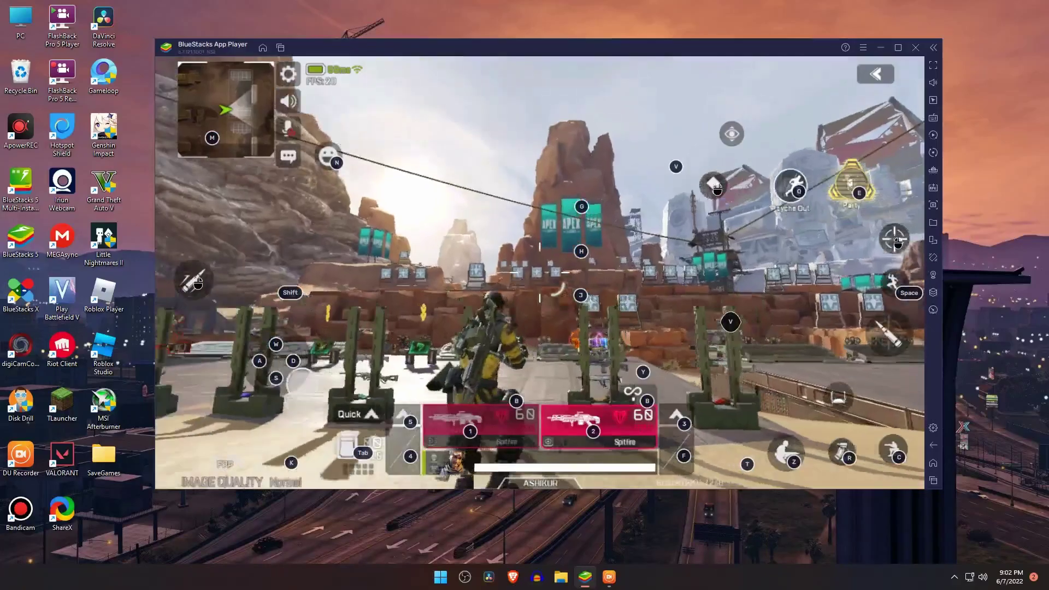
click(541, 272)
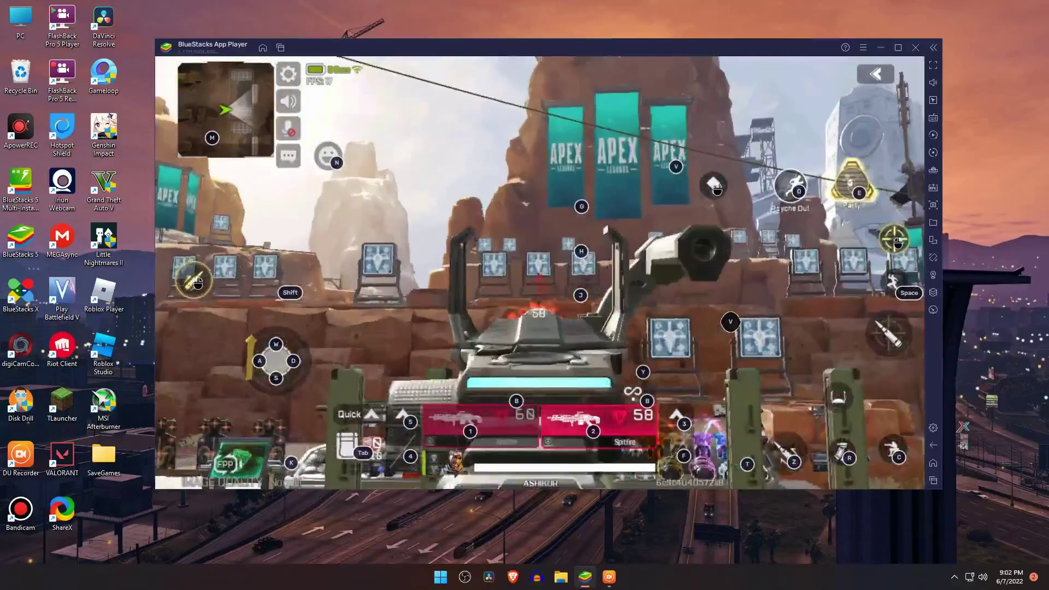
key(w)
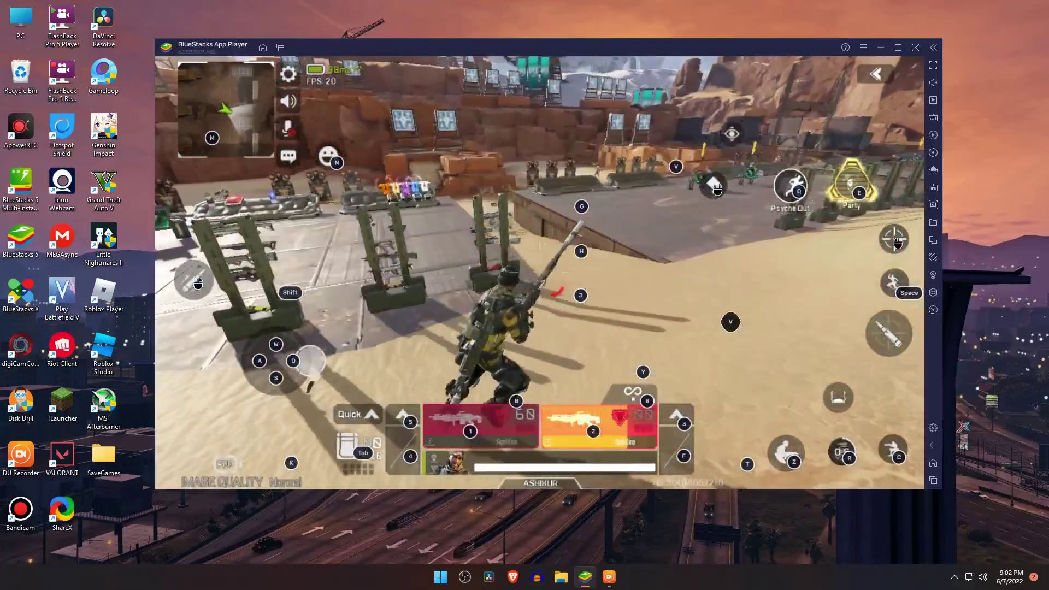
key(r)
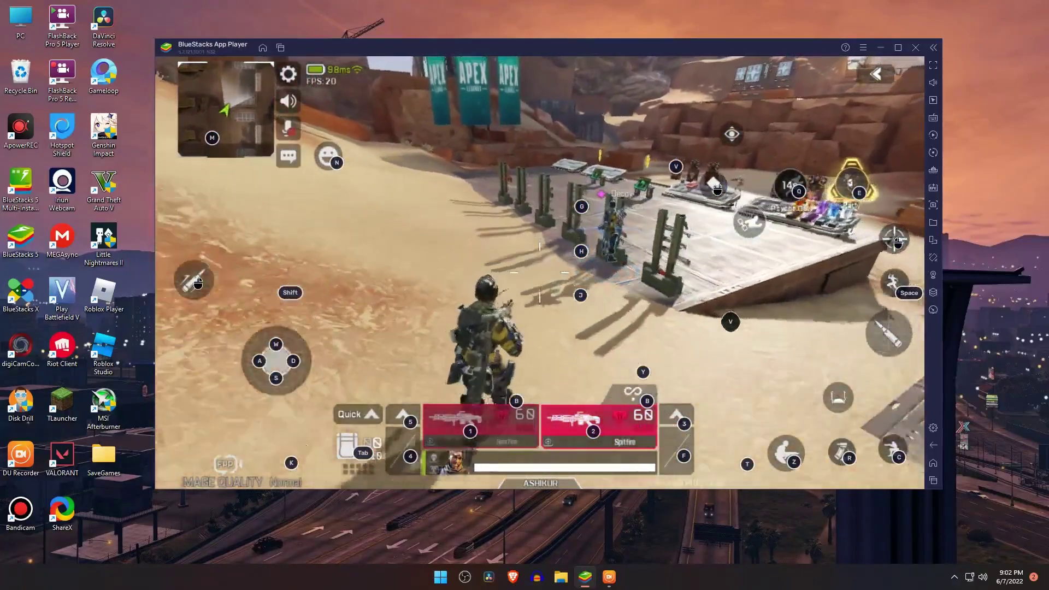
key(s)
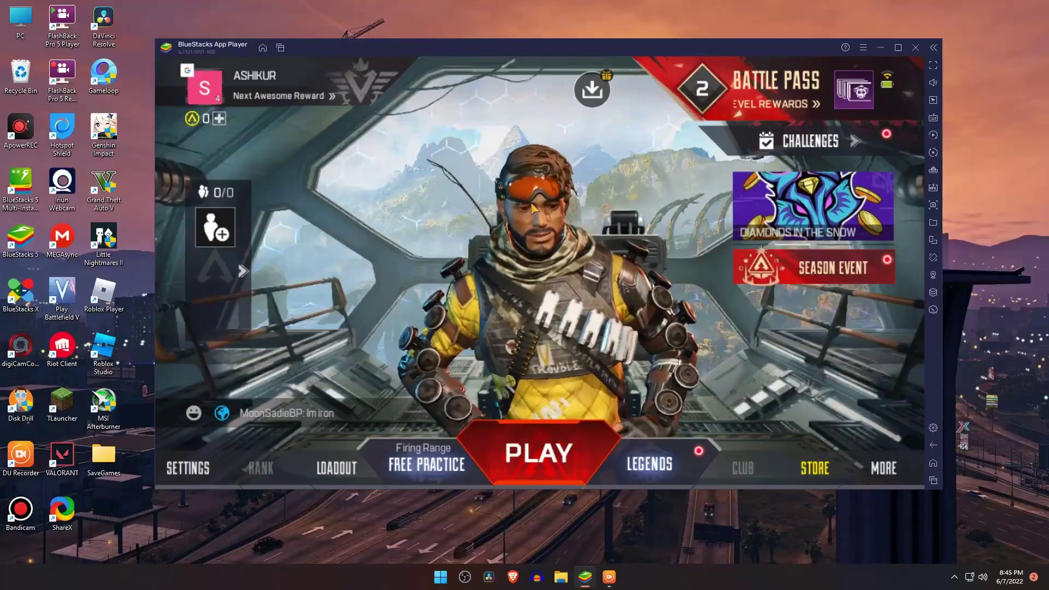
Open the custom touch layout editor from the game's control settings.
click(194, 471)
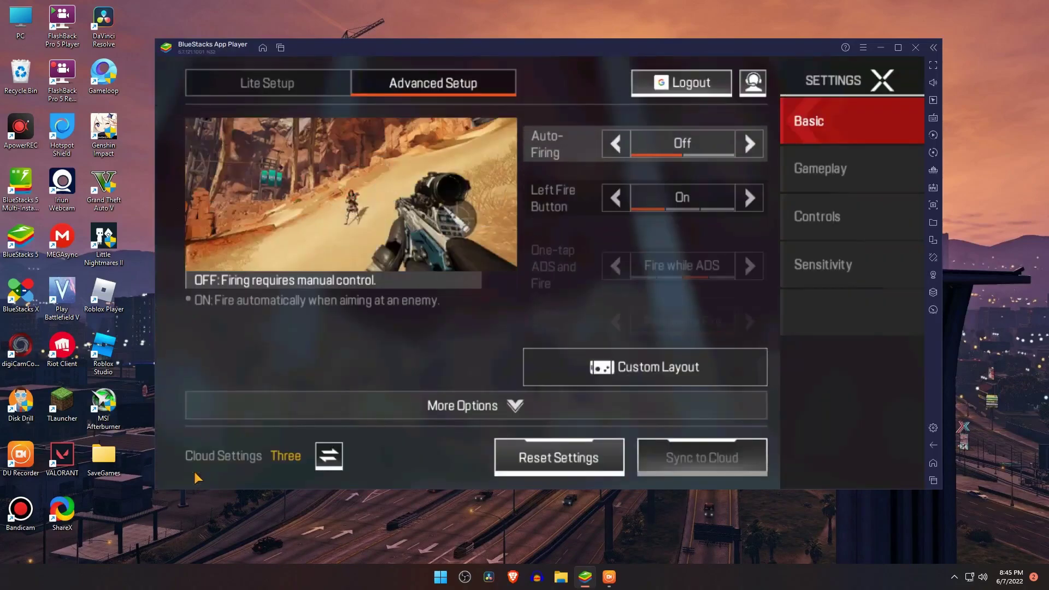
click(831, 222)
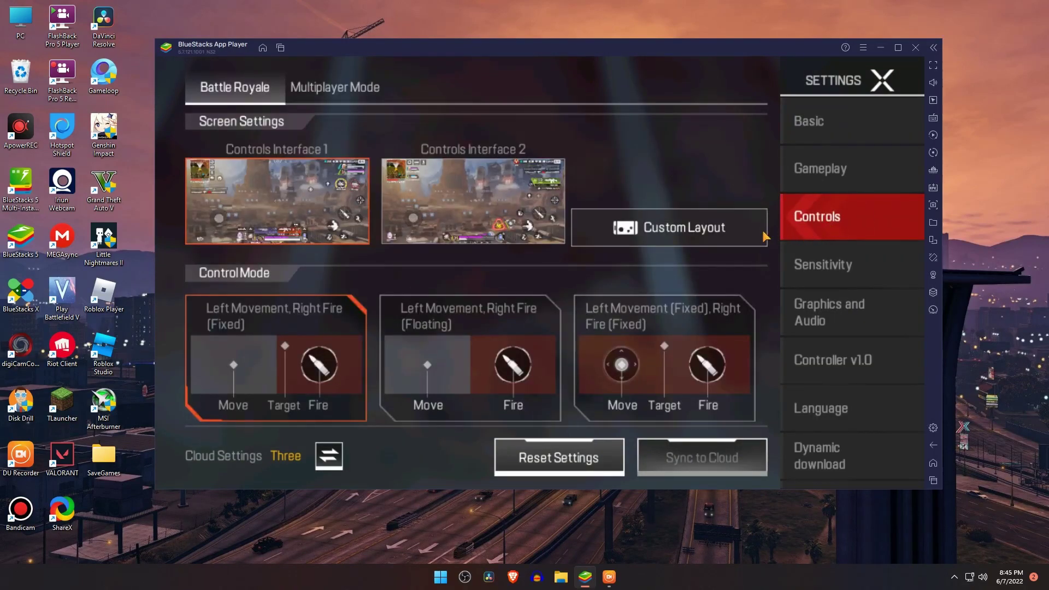
click(740, 227)
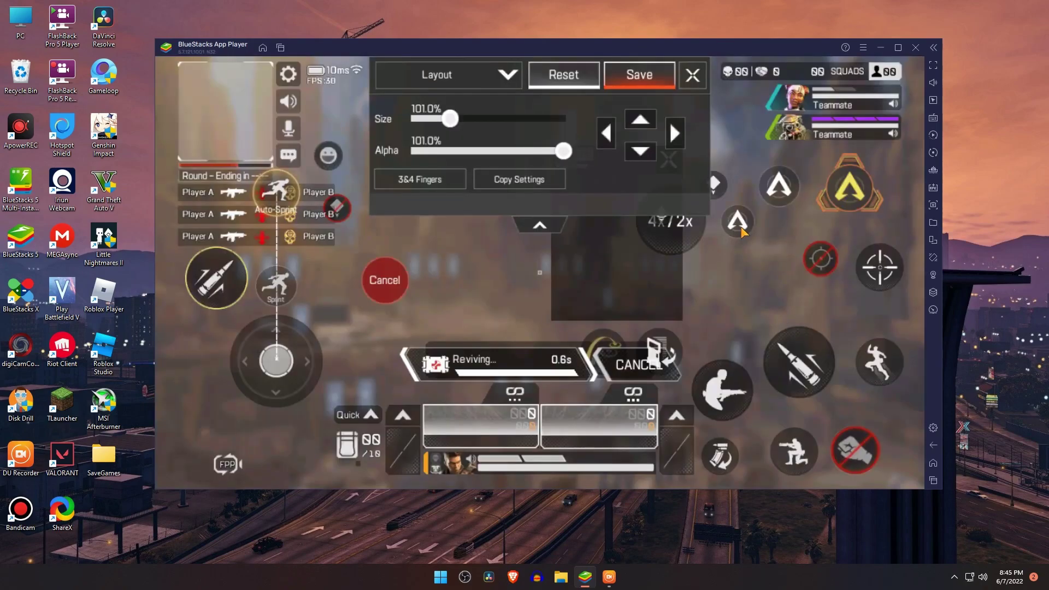
Shrink and raise the scope and sprint buttons, and reposition the crossed-out button.
drag(450, 119, 420, 119)
drag(879, 267, 894, 239)
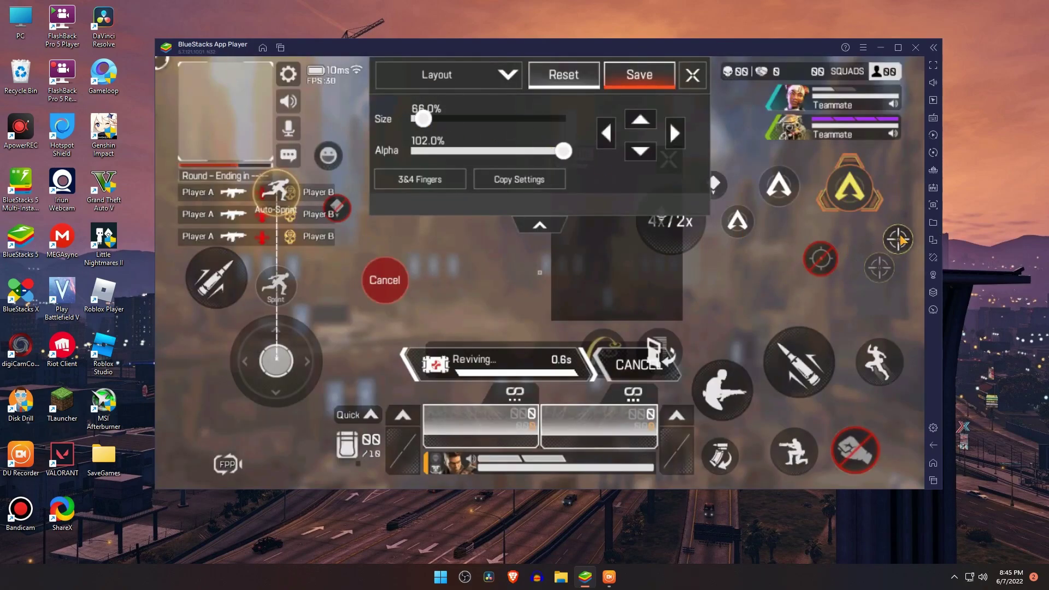
click(879, 362)
drag(450, 119, 421, 119)
drag(879, 362, 894, 283)
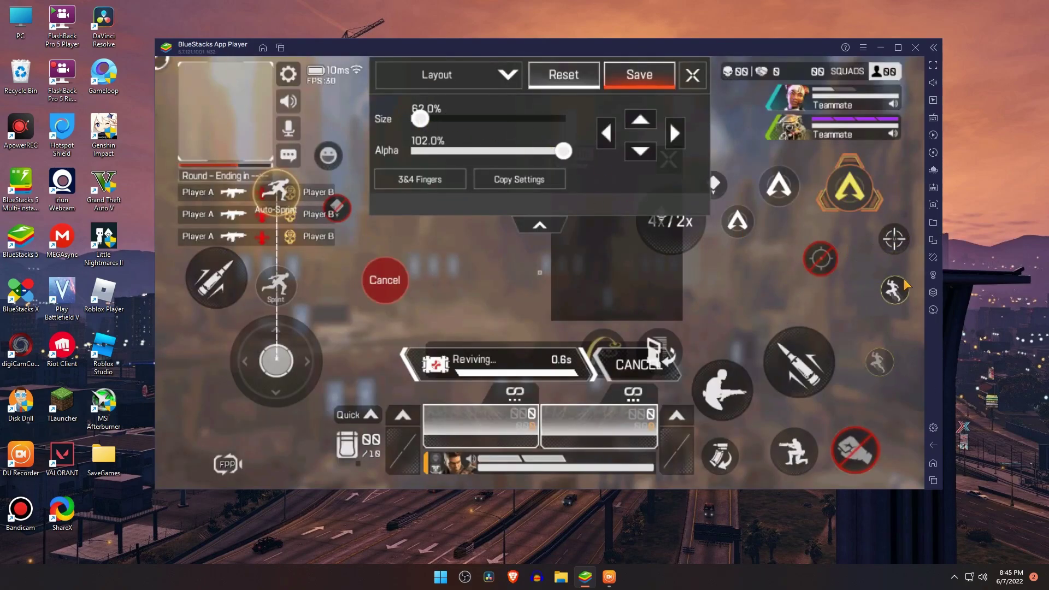
click(856, 449)
drag(427, 119, 445, 119)
Shrink and move the bullet button, and shift the crossed-out, crouch and small buttons.
click(799, 361)
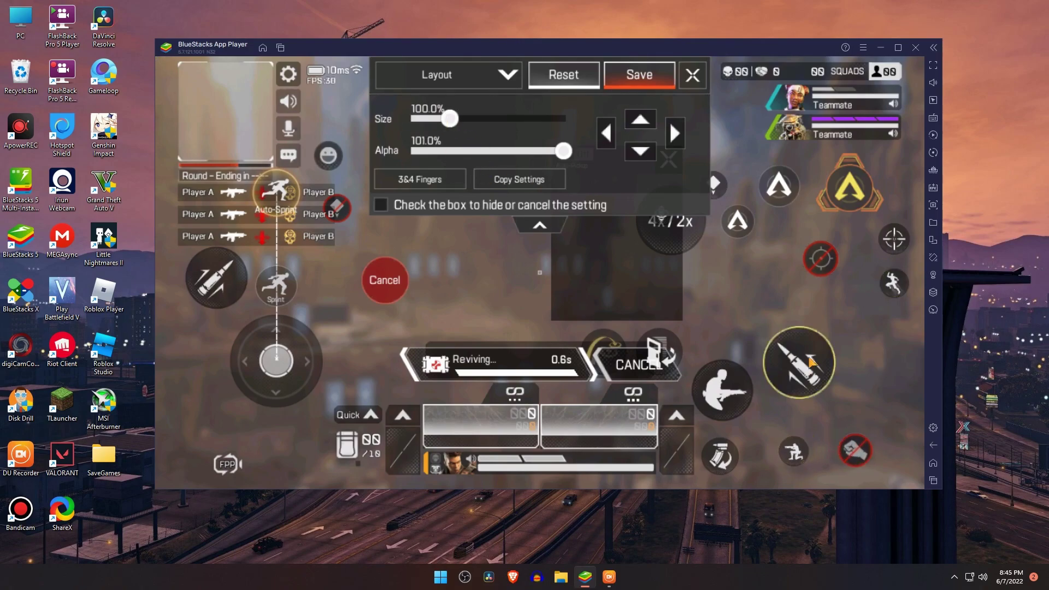
drag(563, 119, 423, 119)
drag(800, 361, 912, 332)
drag(854, 449, 896, 391)
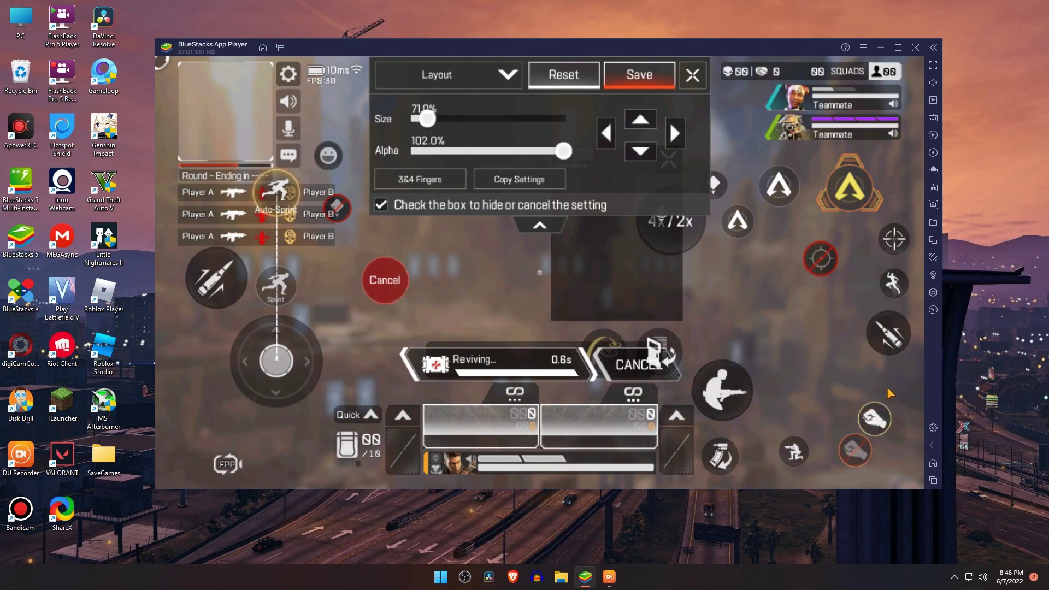
drag(794, 450, 892, 449)
drag(720, 455, 842, 451)
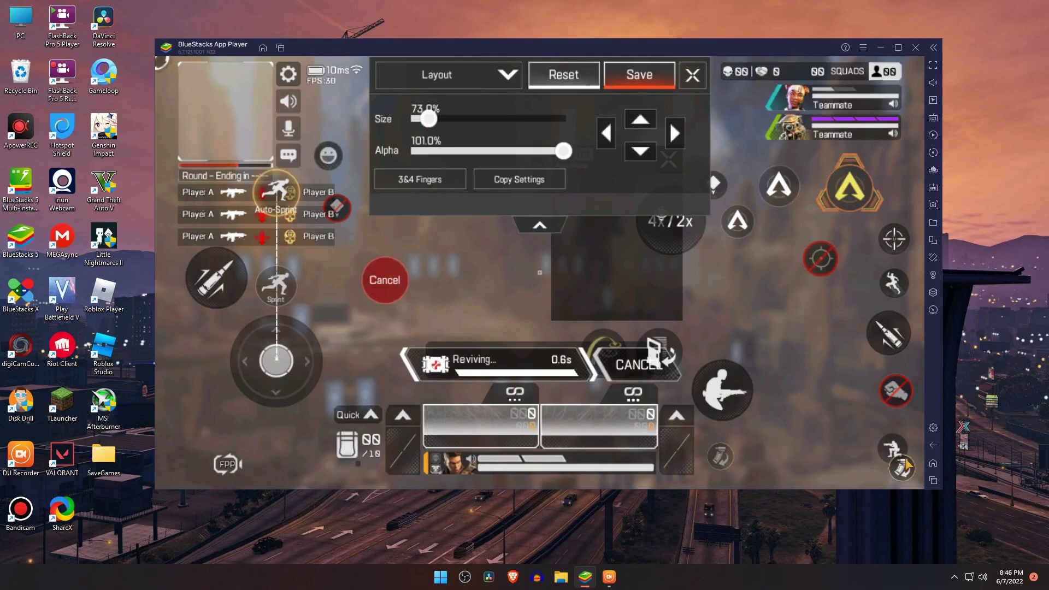
click(722, 391)
drag(722, 391, 785, 451)
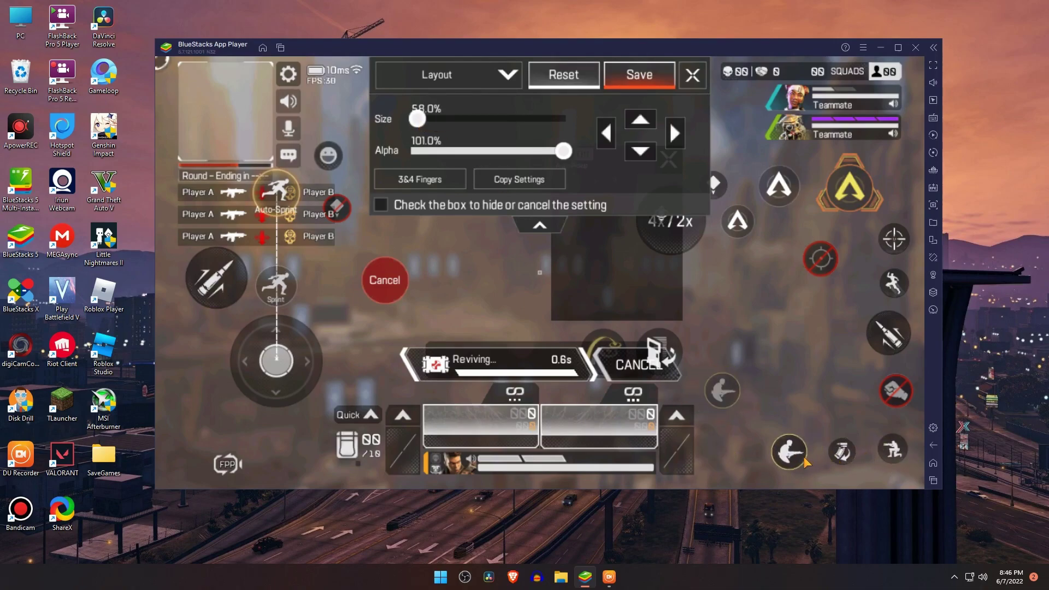
Shrink and shift the Apex buttons right, and move the crosshair button lower.
click(851, 187)
drag(450, 119, 425, 119)
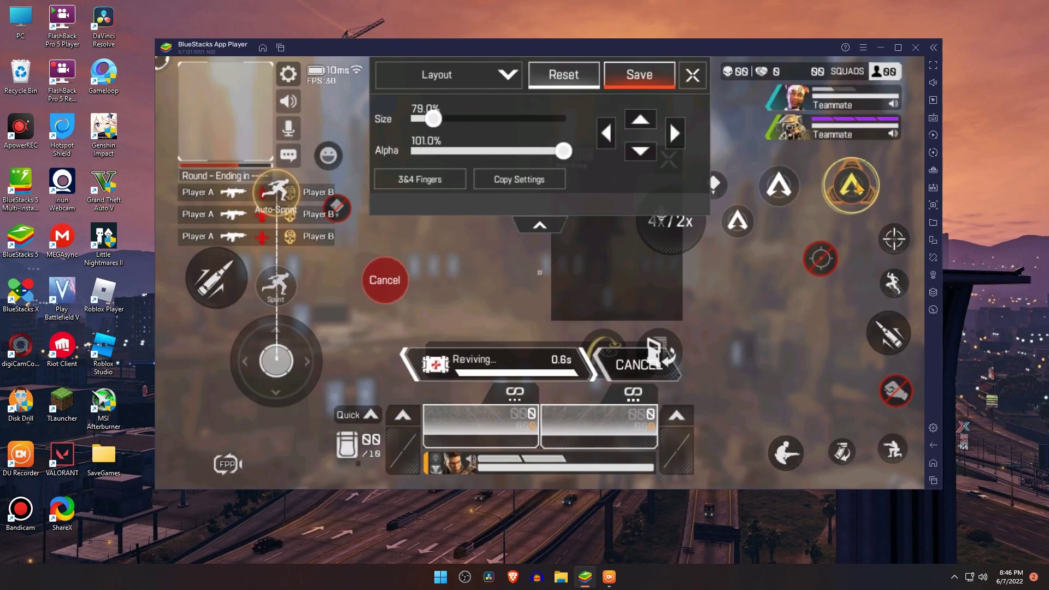
click(779, 186)
drag(790, 188, 802, 187)
drag(821, 259, 838, 397)
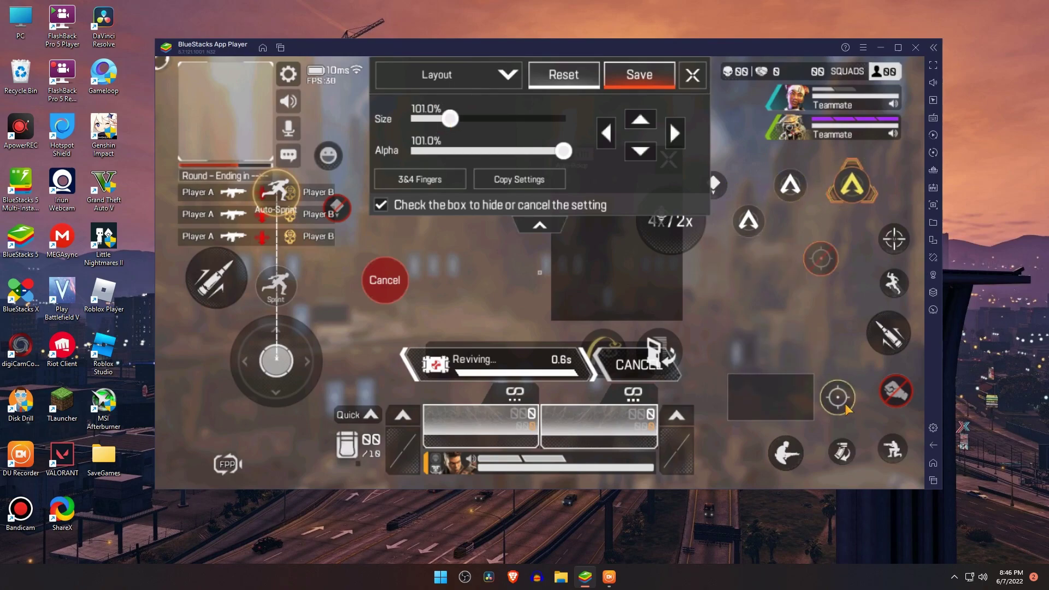
Shrink the movement joystick, fire button and 4x/2x scope control, then hide the size panel.
click(257, 355)
click(279, 286)
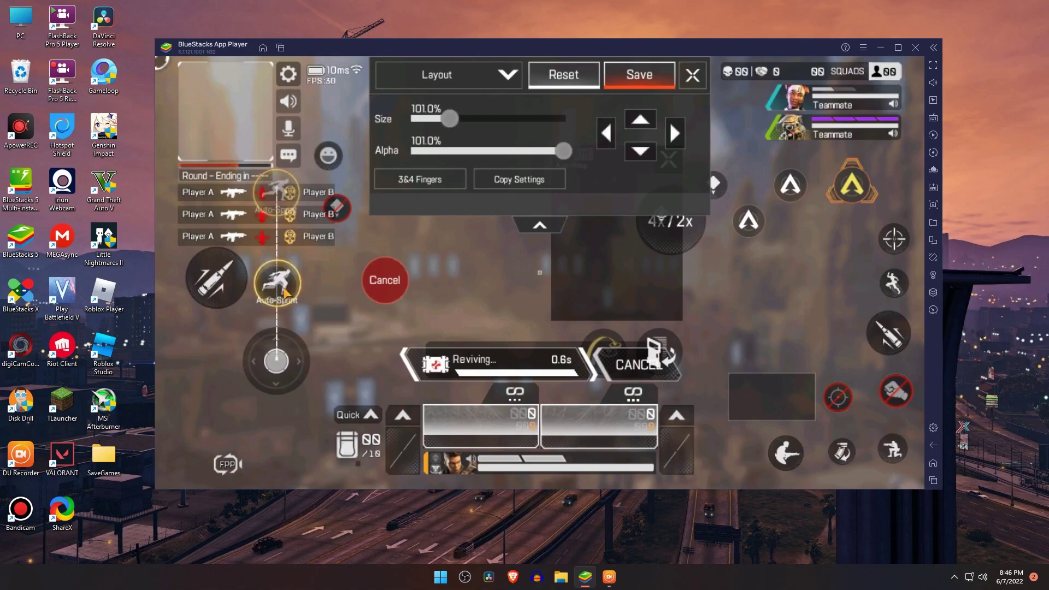
click(216, 280)
drag(450, 119, 425, 119)
click(377, 289)
click(670, 221)
drag(669, 221, 310, 472)
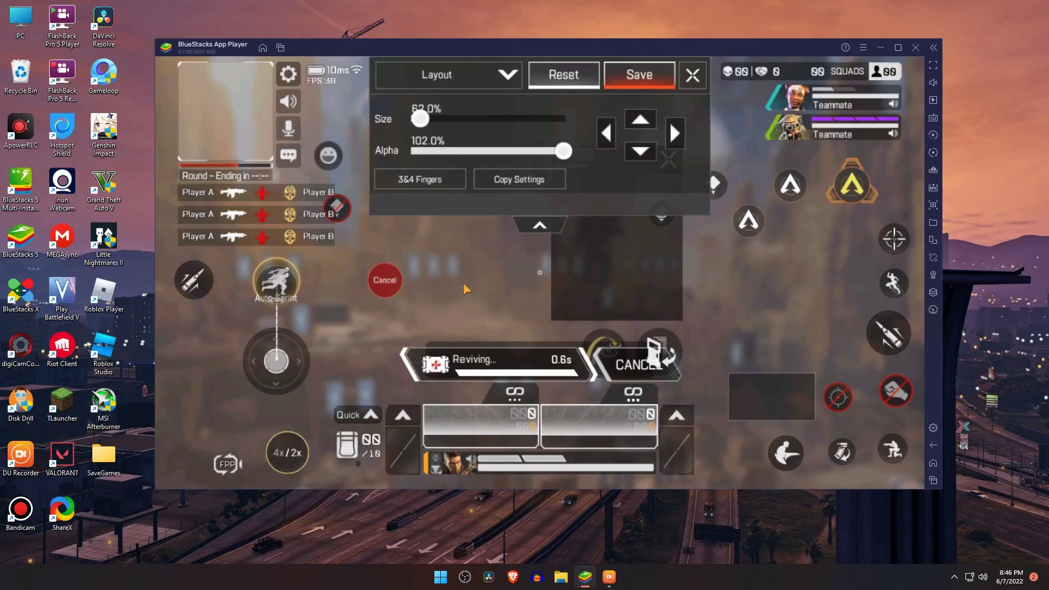
click(540, 224)
Move the eye, eraser, door and grapple buttons to new spots, then deselect.
drag(761, 192, 741, 135)
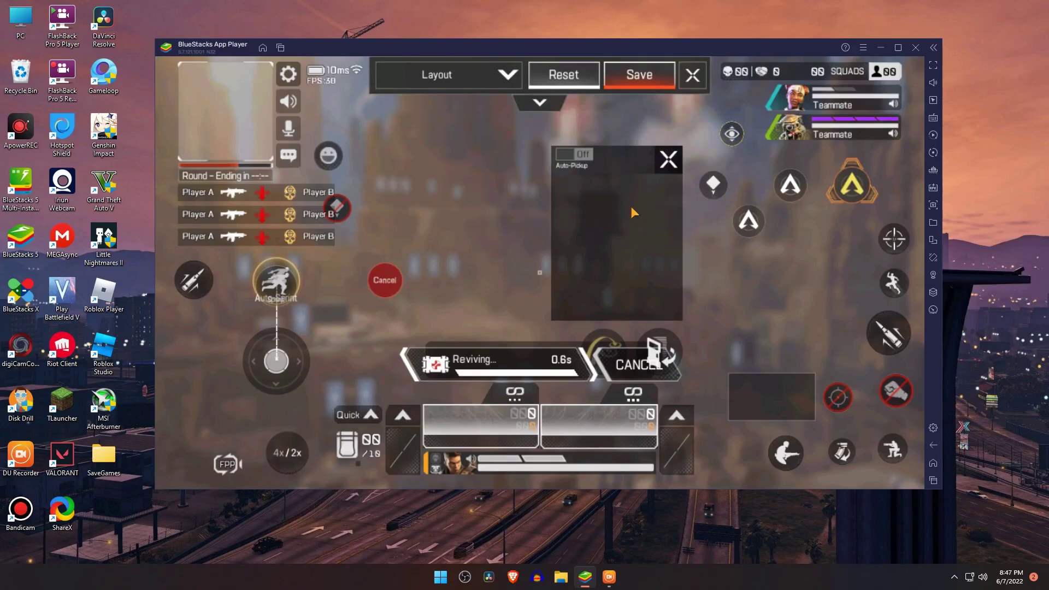
drag(336, 209, 374, 159)
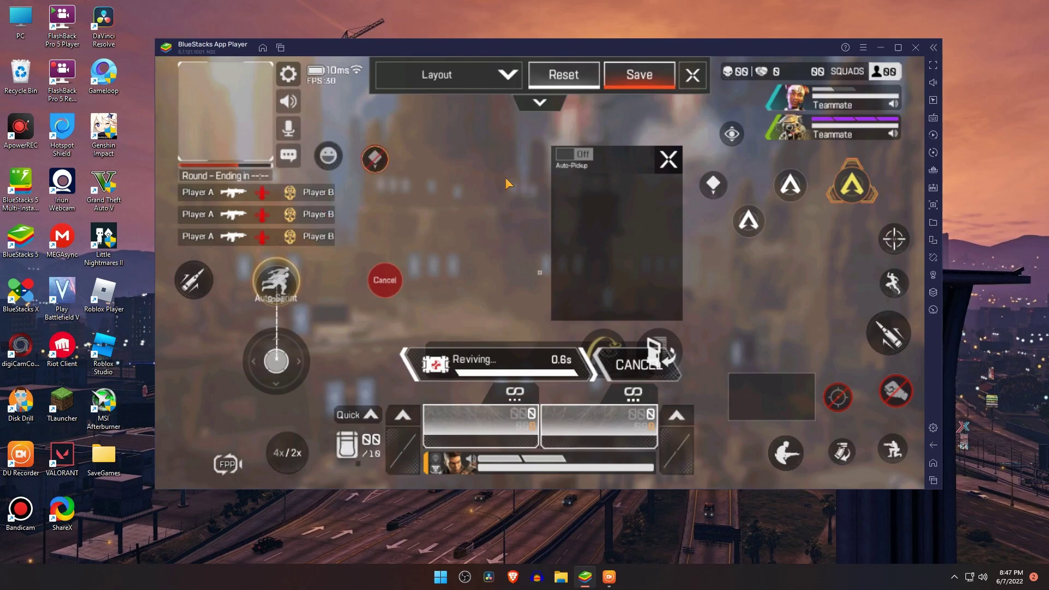
drag(663, 355, 763, 463)
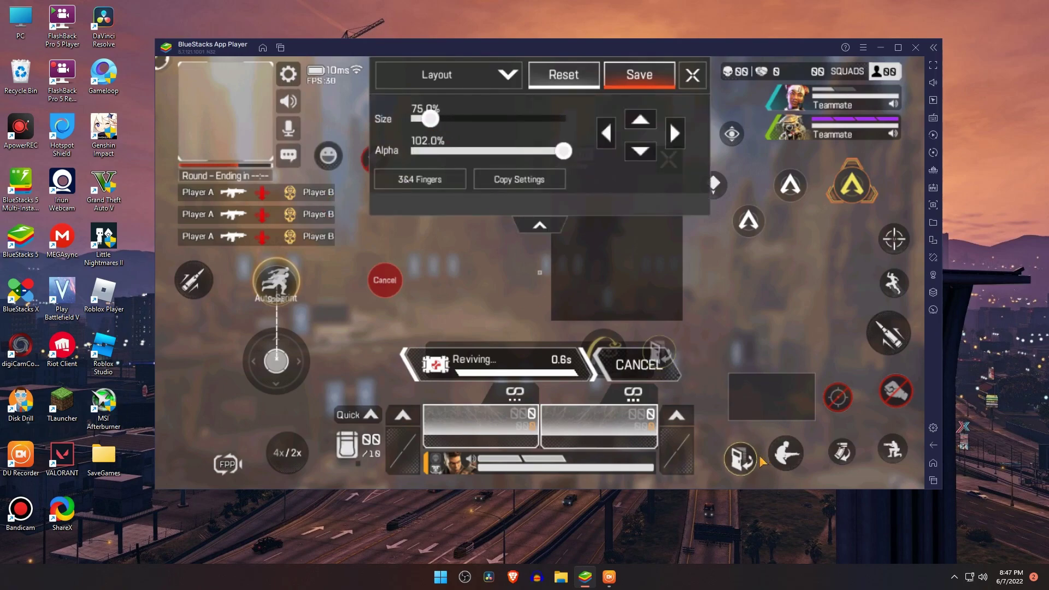
drag(664, 345, 825, 264)
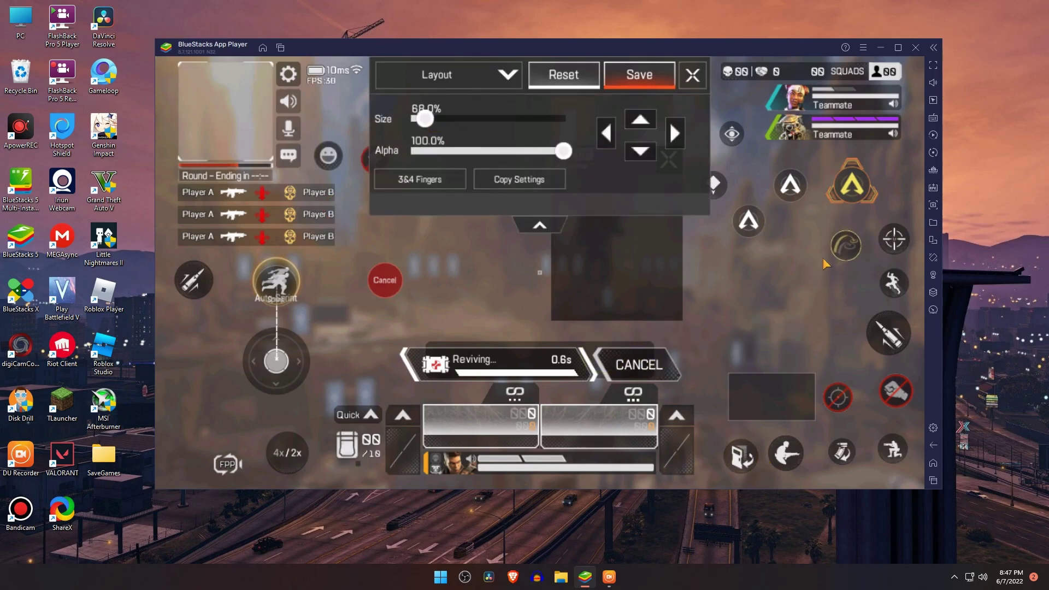
click(618, 84)
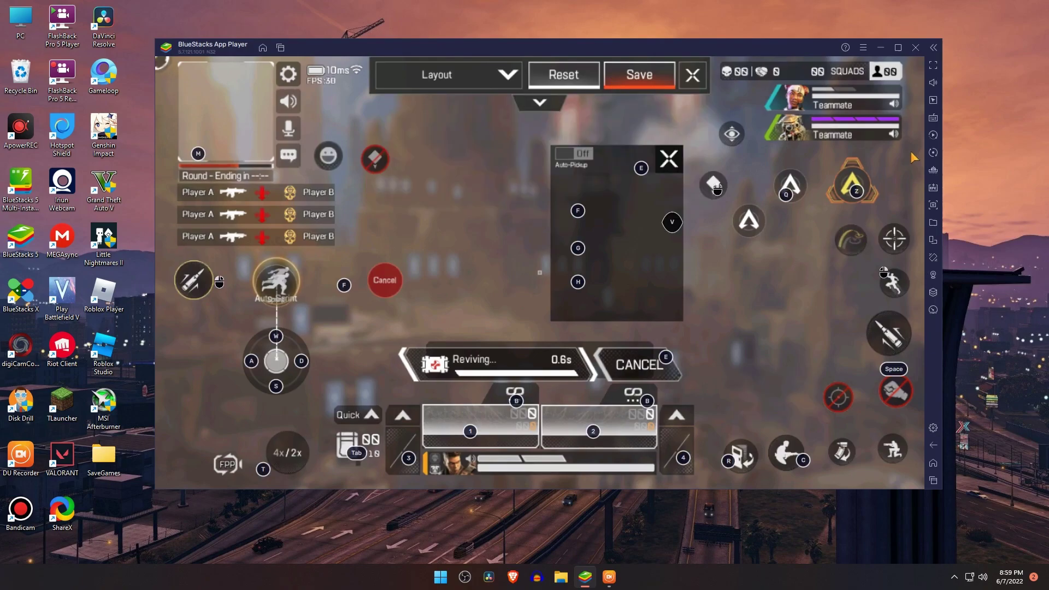
click(882, 49)
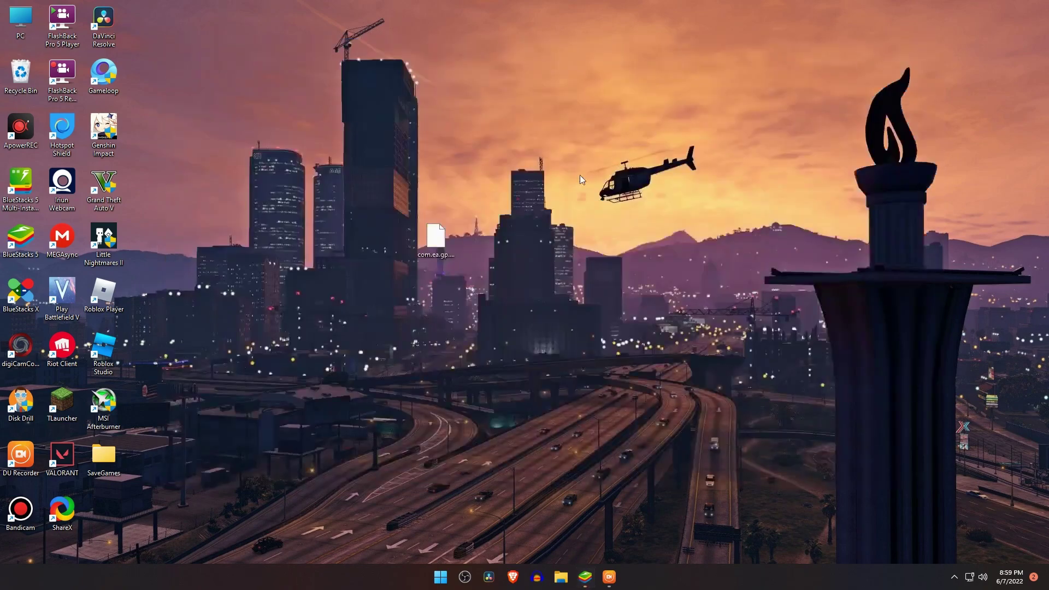
drag(397, 212, 476, 265)
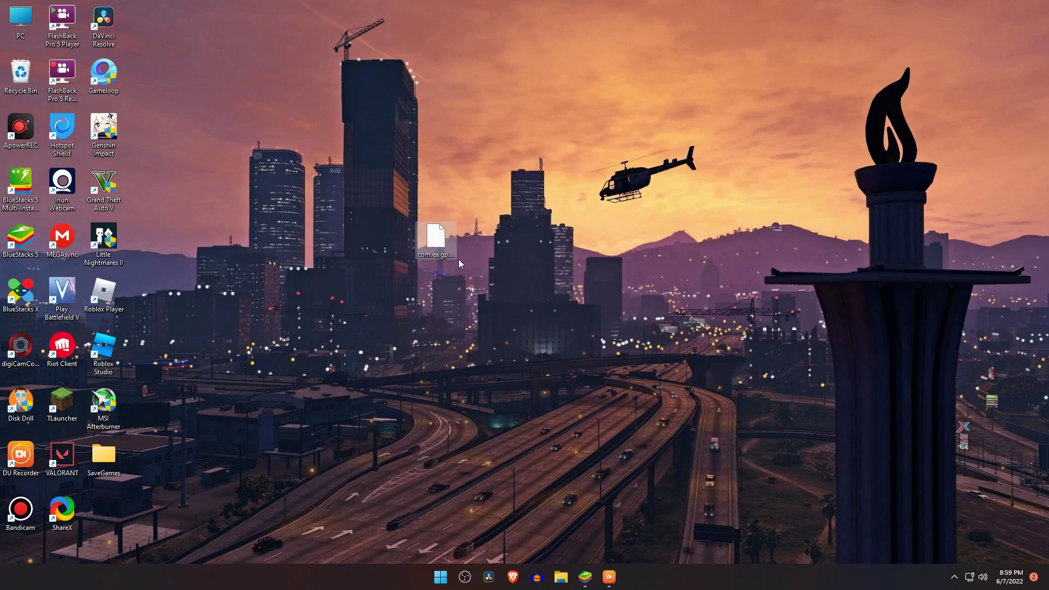
click(587, 578)
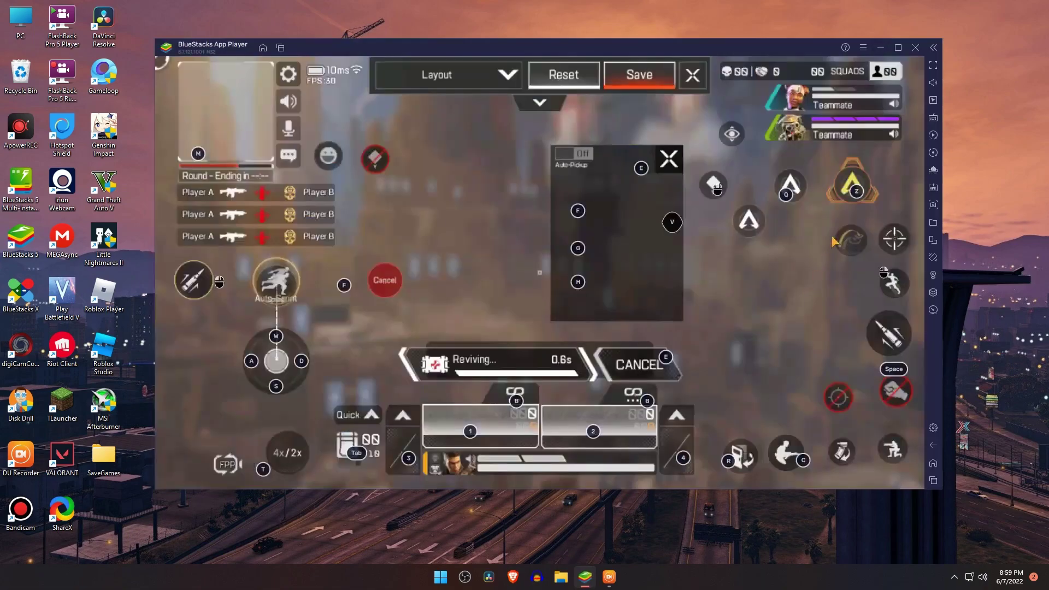
Import the Default (Edited) scheme from com.ea.gp.apexlegendsmobilefps.cfg in the Controls editor.
click(934, 123)
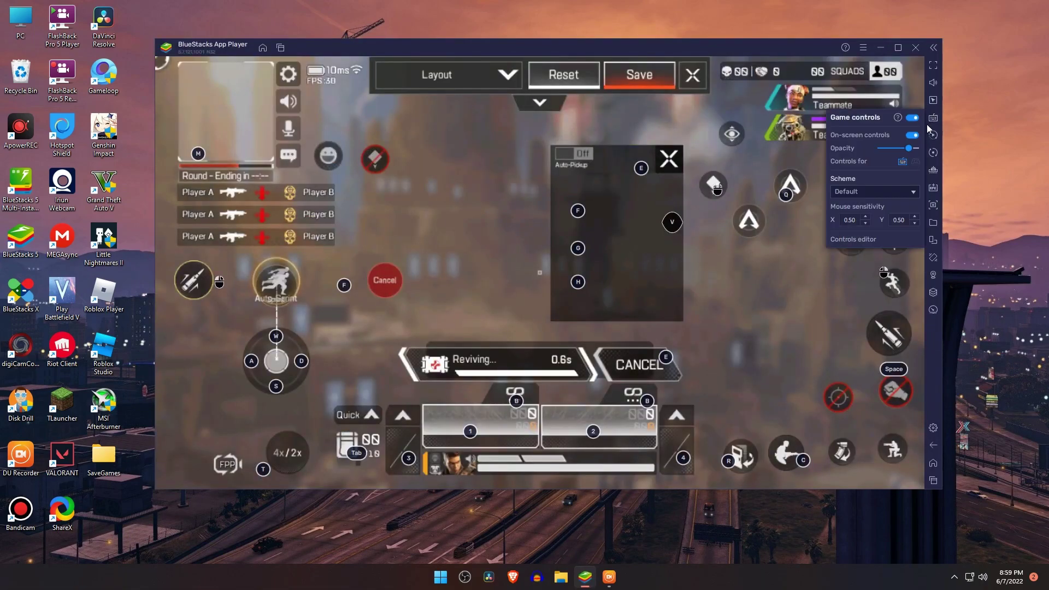
click(854, 240)
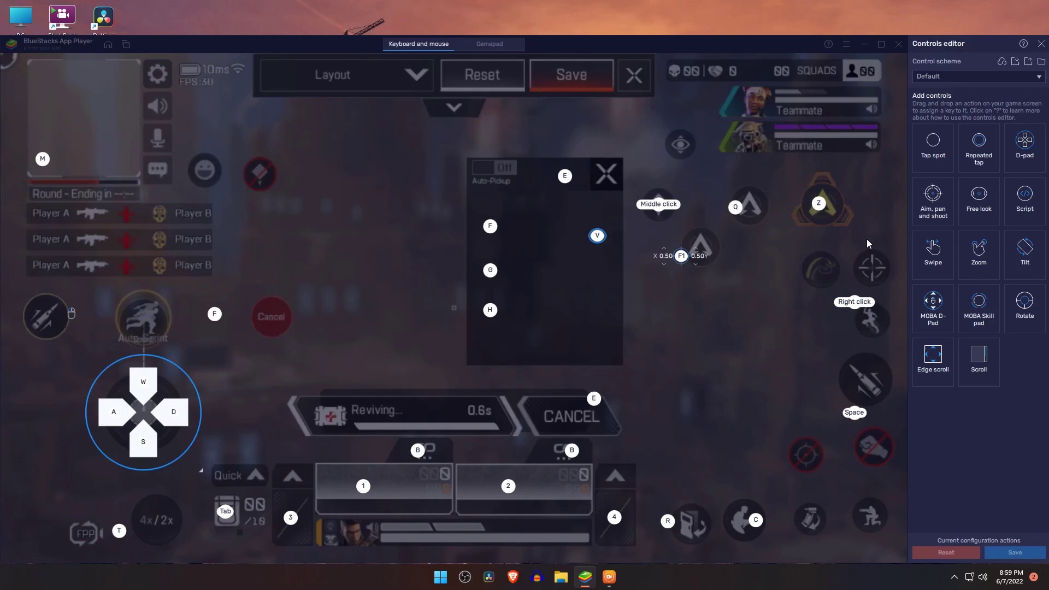
click(1015, 64)
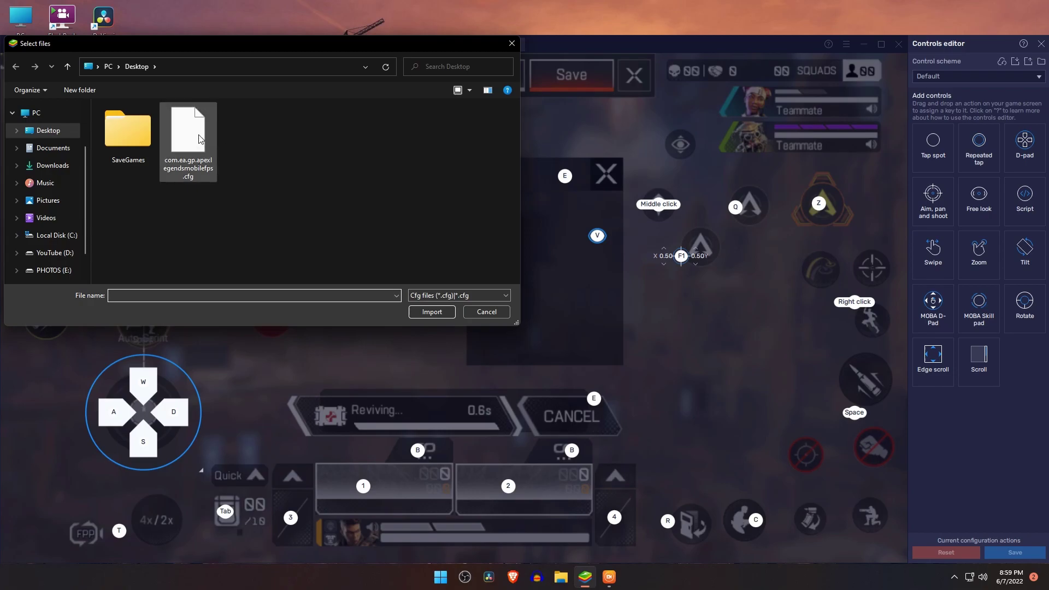
click(201, 141)
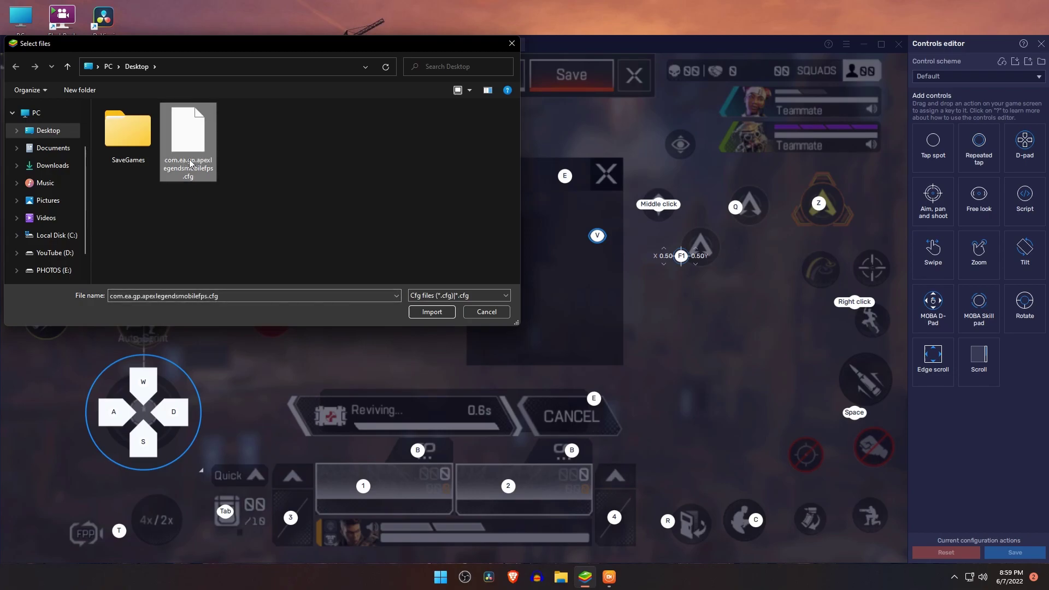
click(446, 312)
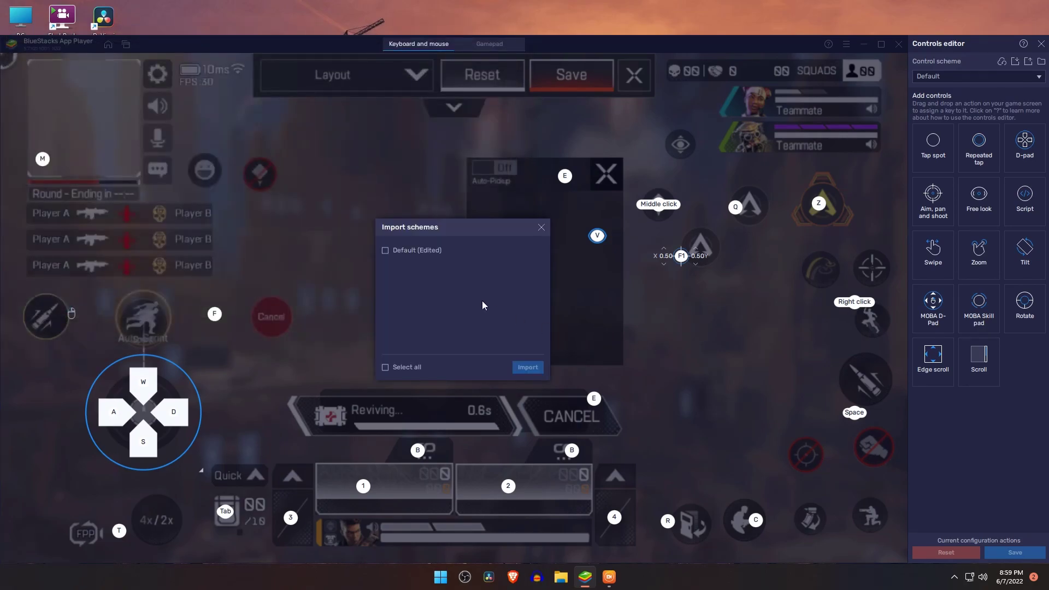
click(386, 250)
click(534, 372)
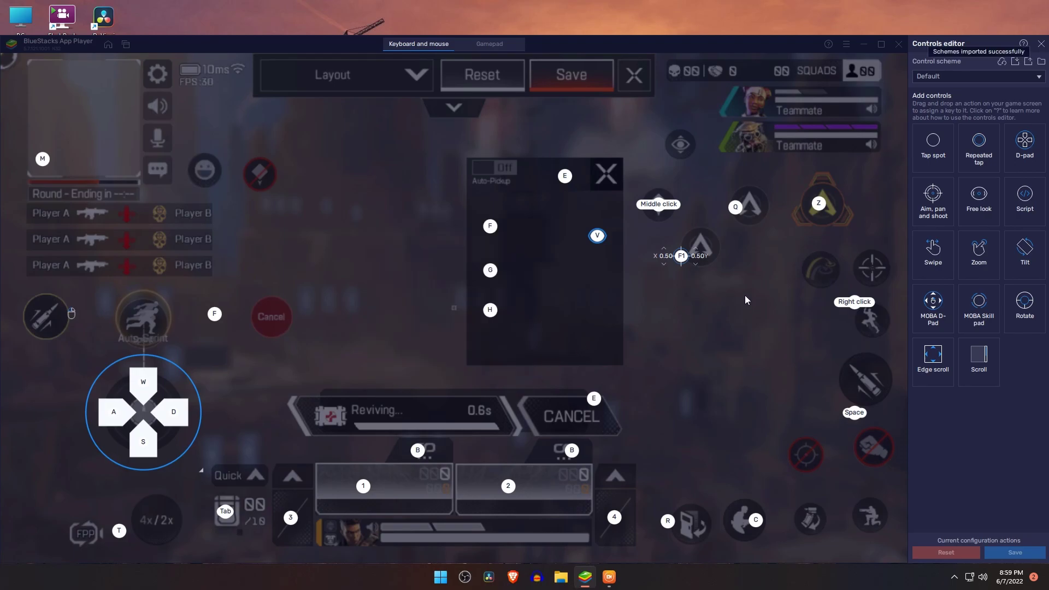
Switch to the Default (Edited) control scheme and assign Y to the Cancel spot.
click(1041, 78)
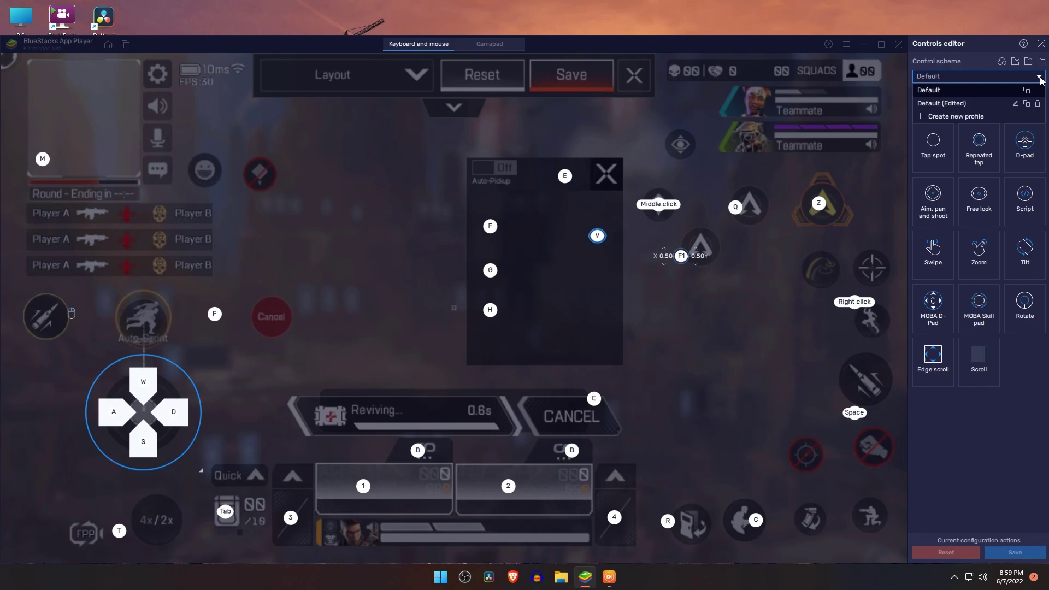
click(963, 103)
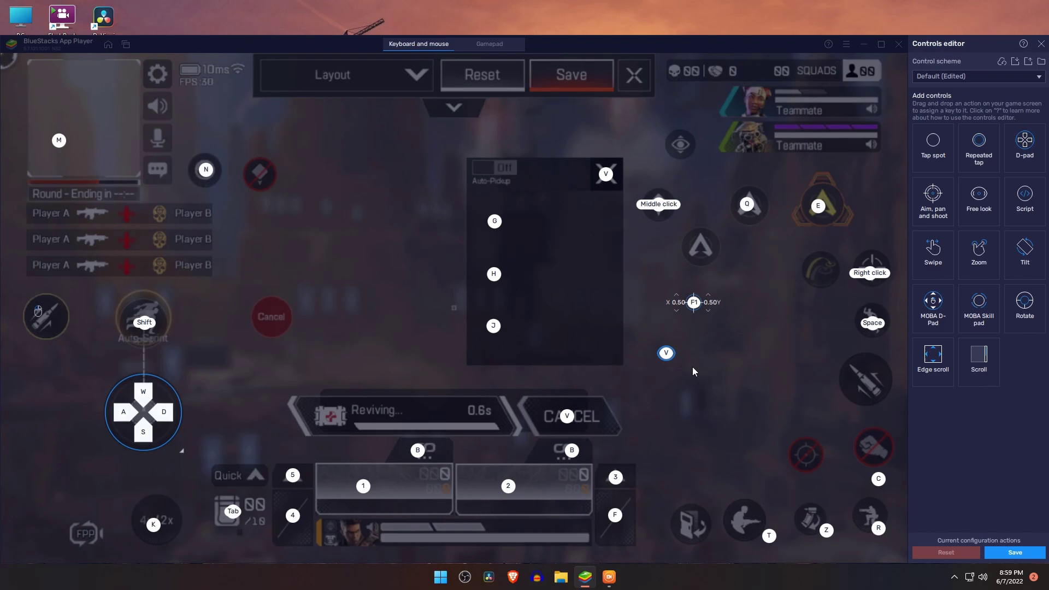
key(y)
Place the T, Z, R and C keys on the door, crouch and reload buttons, and nudge Right click.
drag(770, 536, 690, 525)
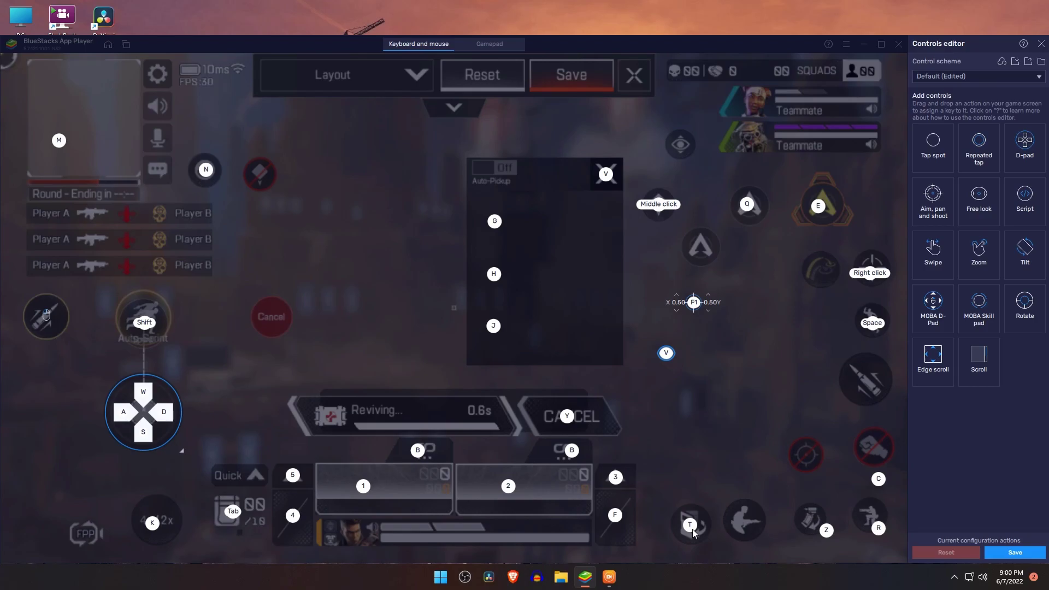
drag(827, 530, 745, 523)
drag(878, 528, 810, 521)
drag(878, 479, 870, 517)
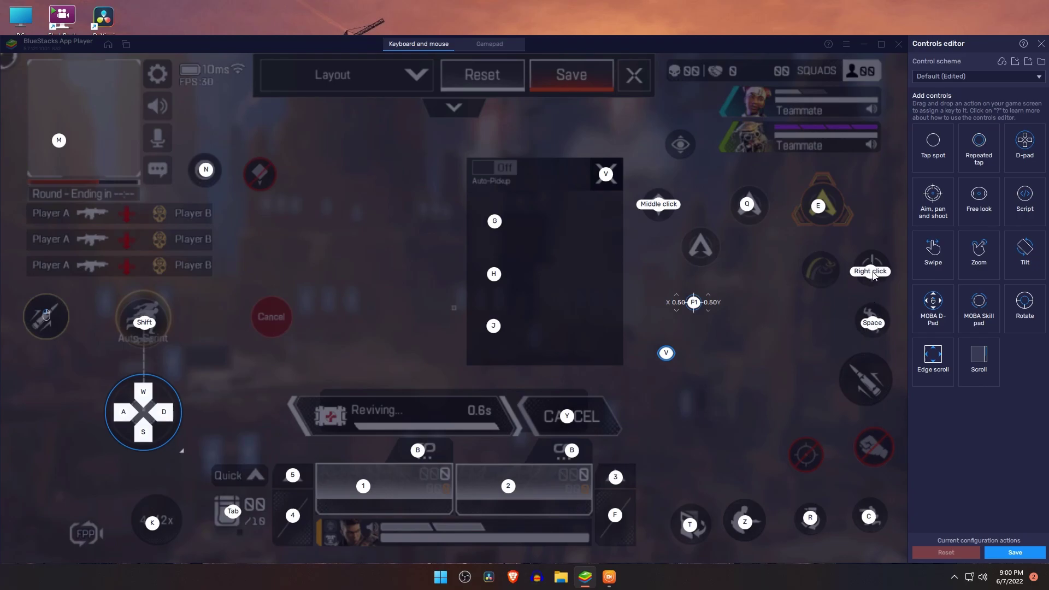
drag(870, 273, 872, 268)
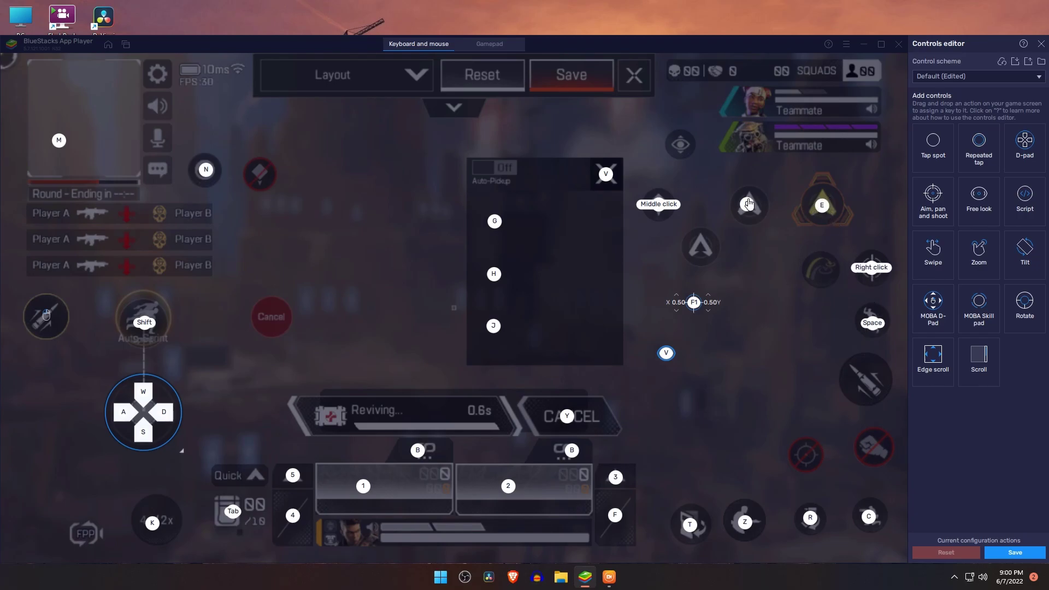
Save the key mapping and custom touch layout, then return to the match.
click(750, 205)
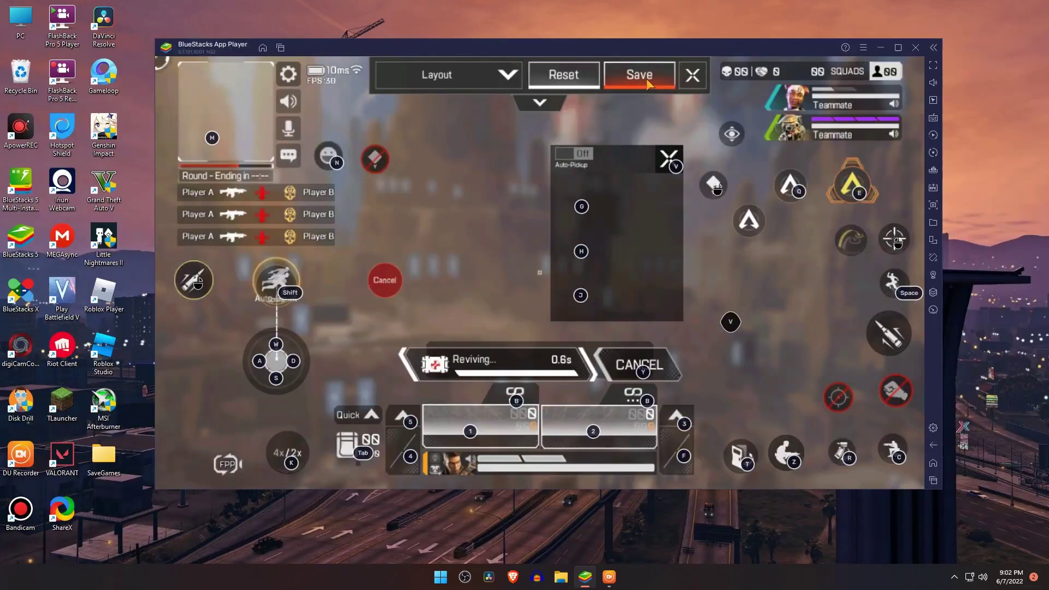
click(640, 75)
click(693, 75)
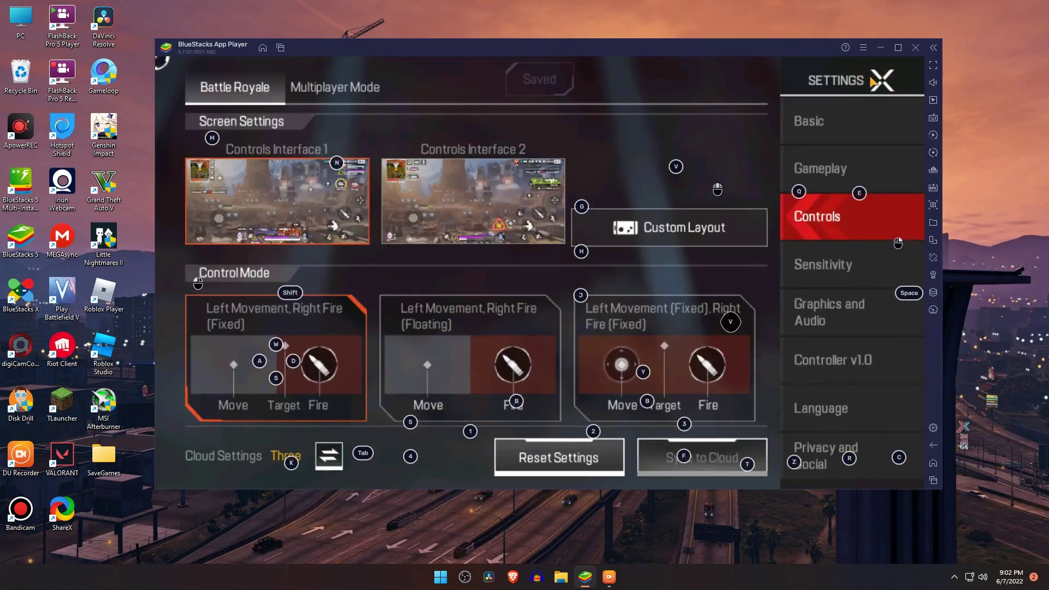
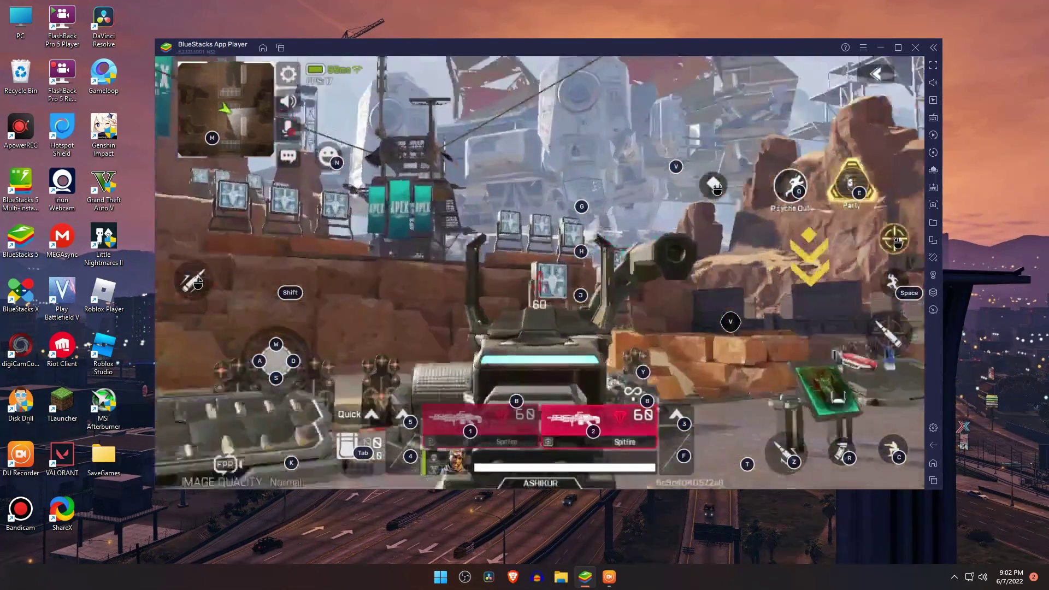
Walk toward the APEX banners, fire the Spitfire at the range targets, and reload to 60.
key(3)
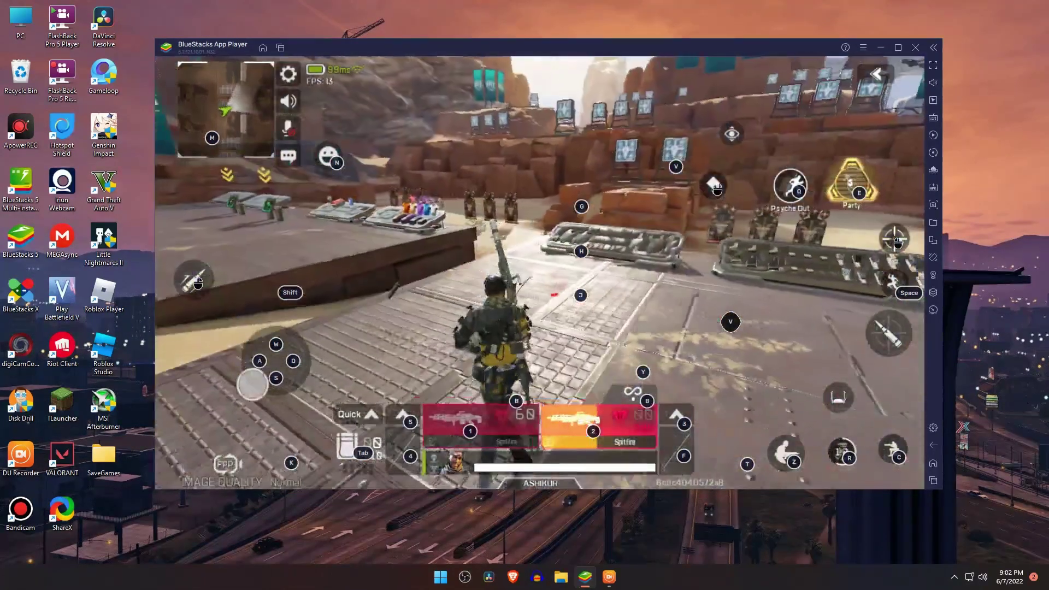
key(w)
key(a)
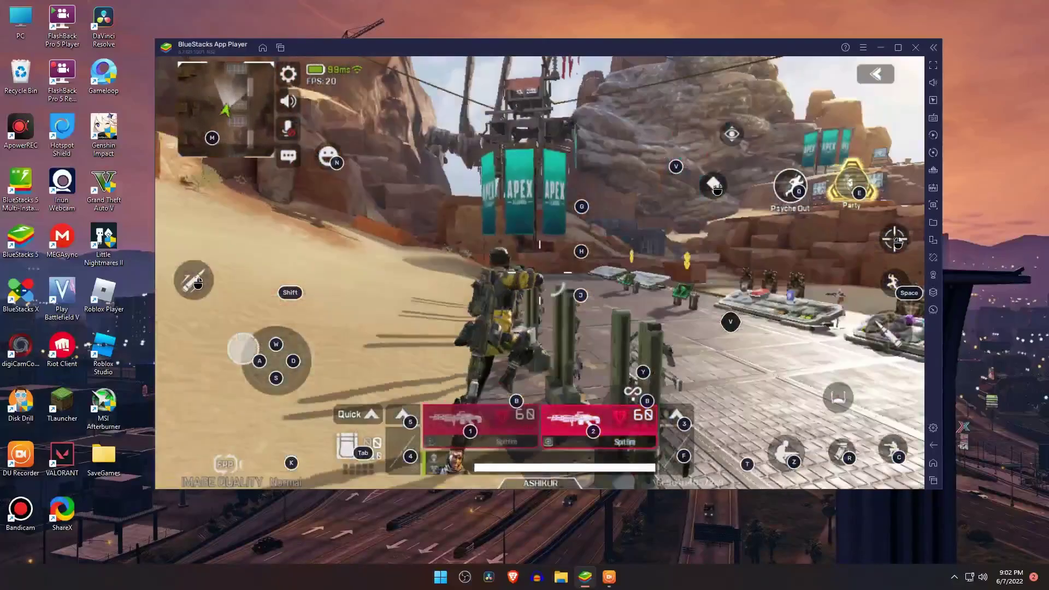
click(540, 246)
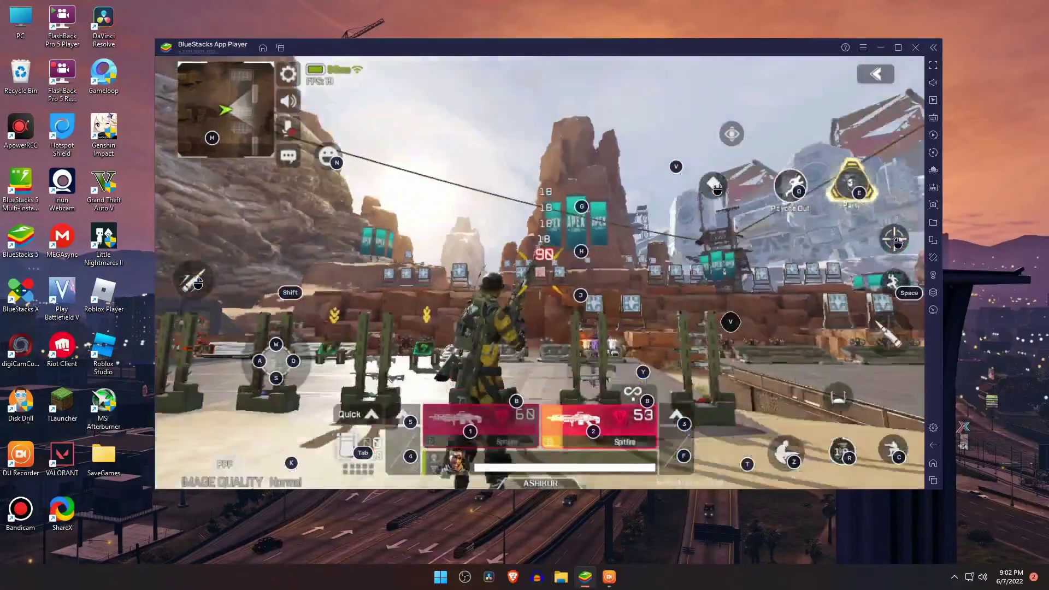
key(r)
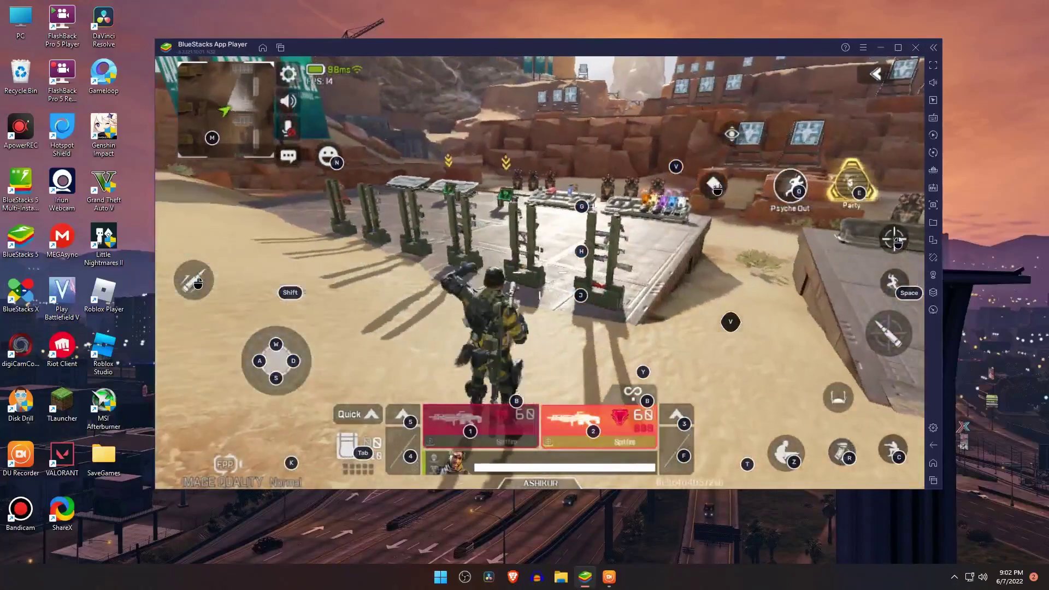